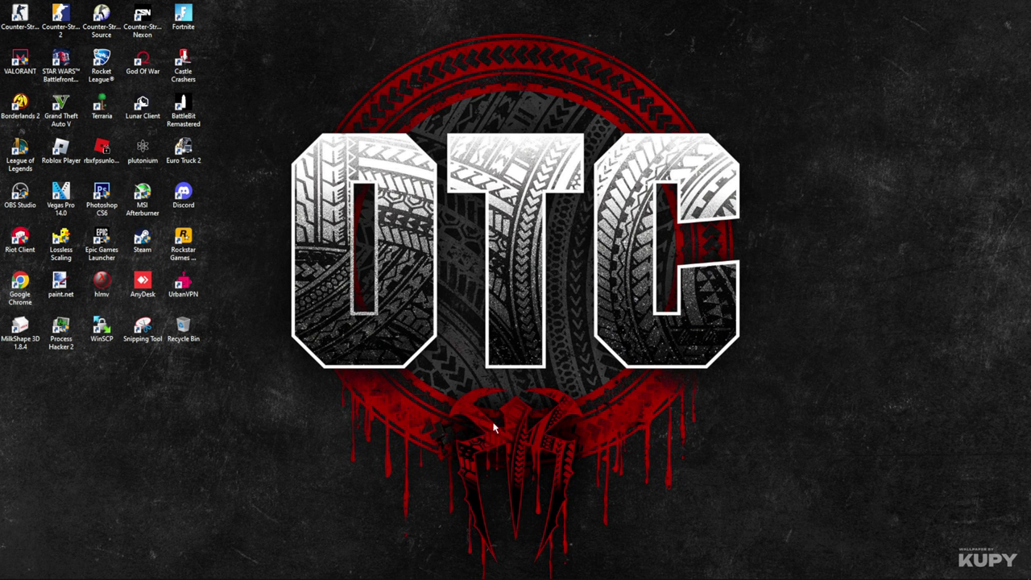
Step: Paste an Audacity shortcut onto the Windows desktop with Ctrl+V
key(ctrl+v)
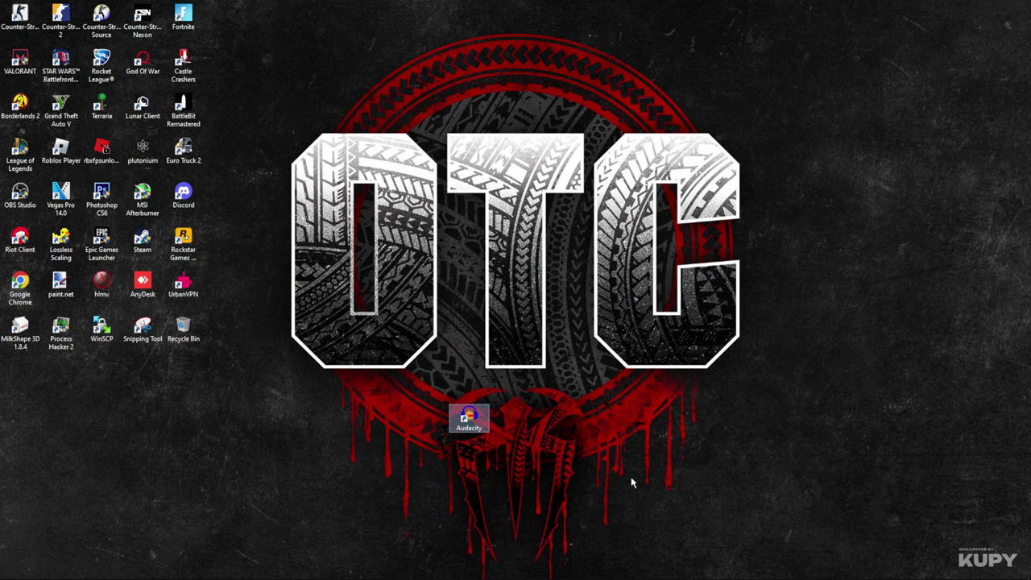
Step: Place the GET OUT!!! sound file on the desktop and move the Audacity window to the top of the screen
drag(1030, 399, 536, 451)
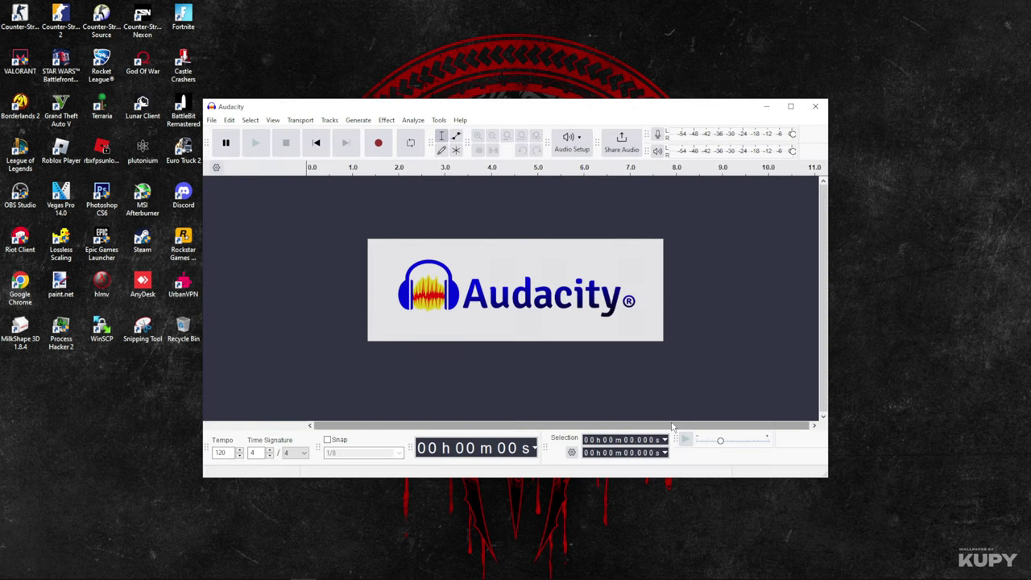
drag(432, 110, 460, 34)
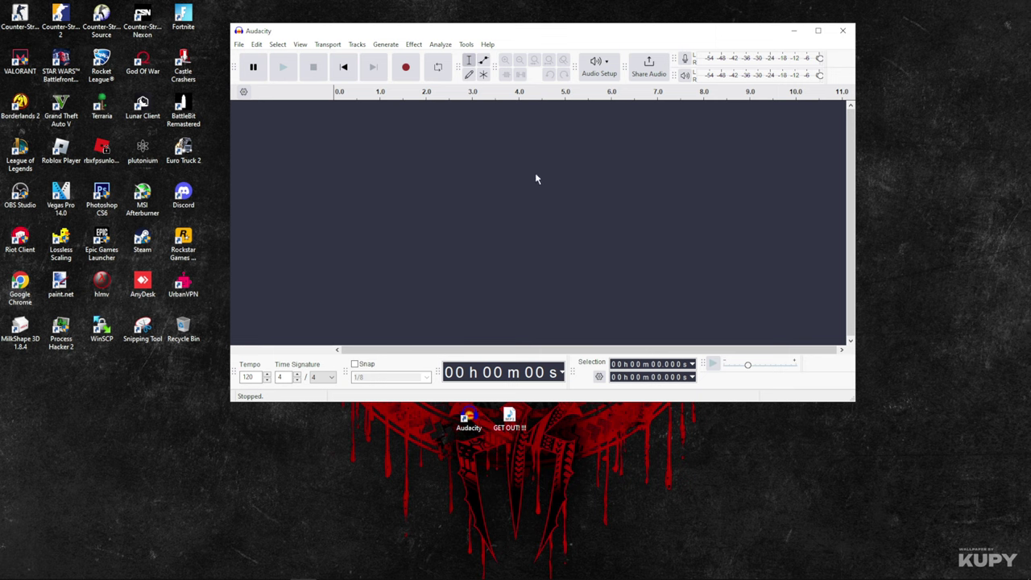
Step: Import GET OUT!!! into the project as a stereo track, declining the music view
click(239, 44)
click(258, 69)
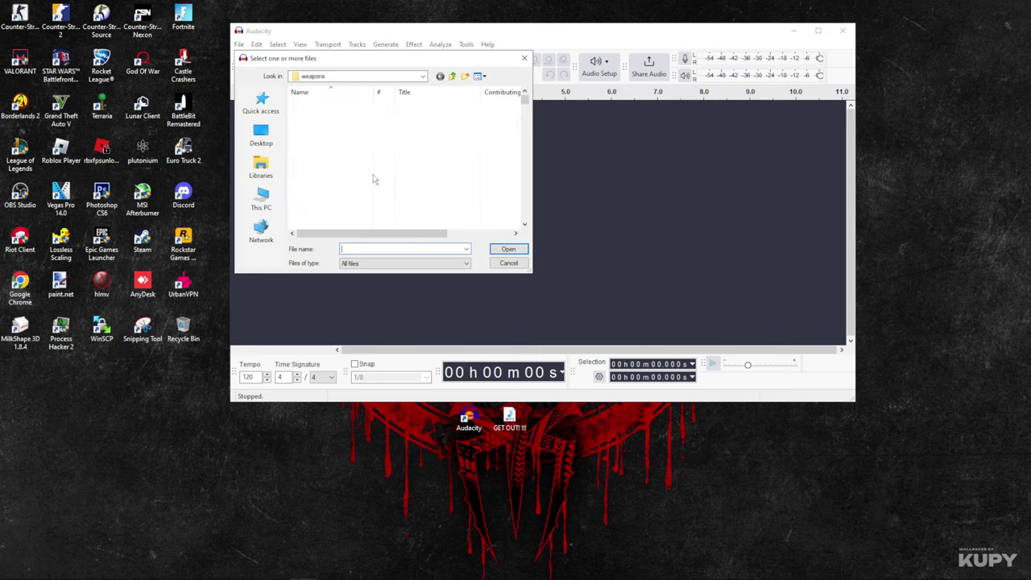
click(524, 58)
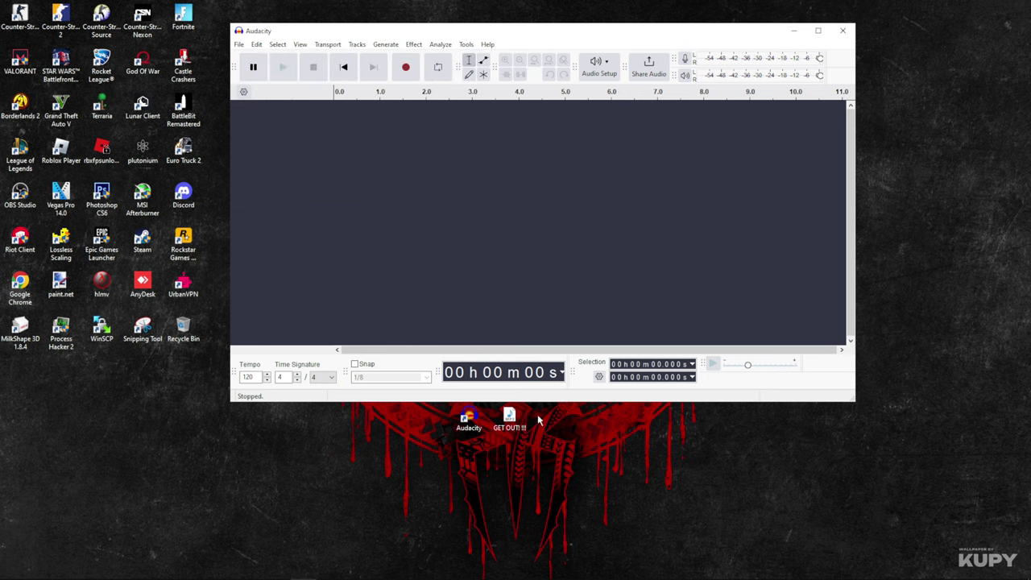
drag(510, 417, 243, 114)
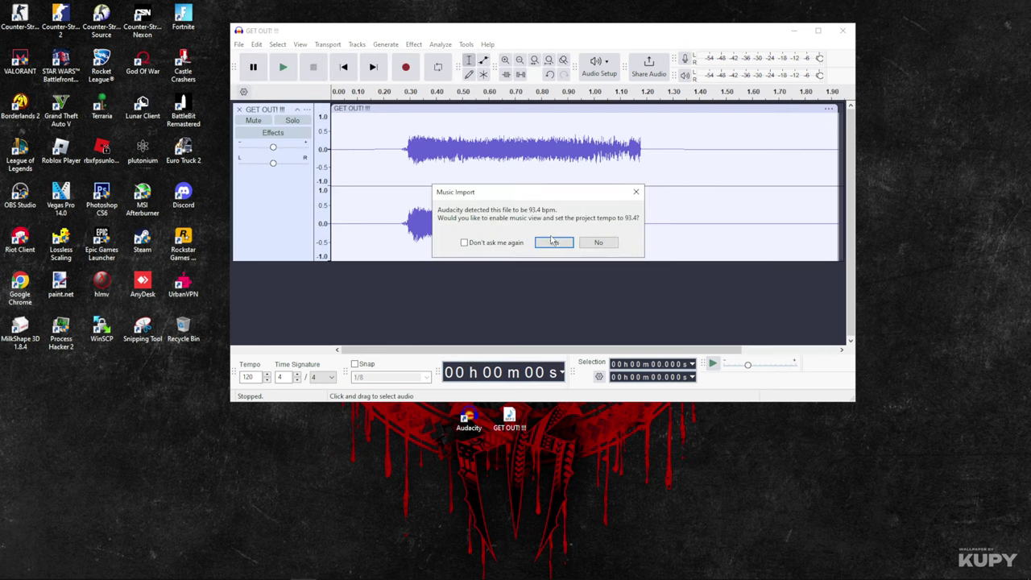
click(600, 244)
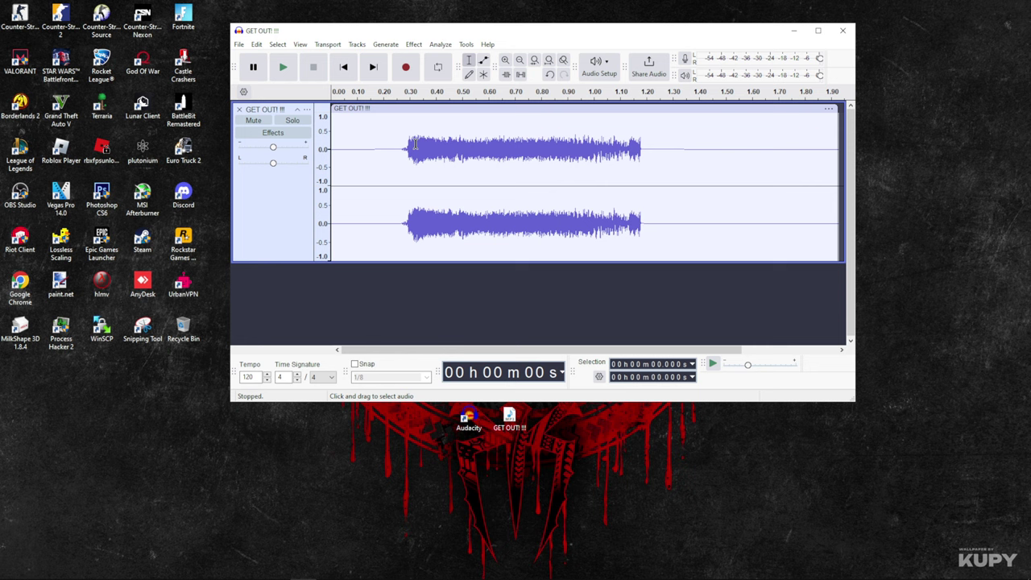
Step: Slide the GET OUT!!! clip so the voice starts at 0.00
click(401, 224)
right_click(404, 170)
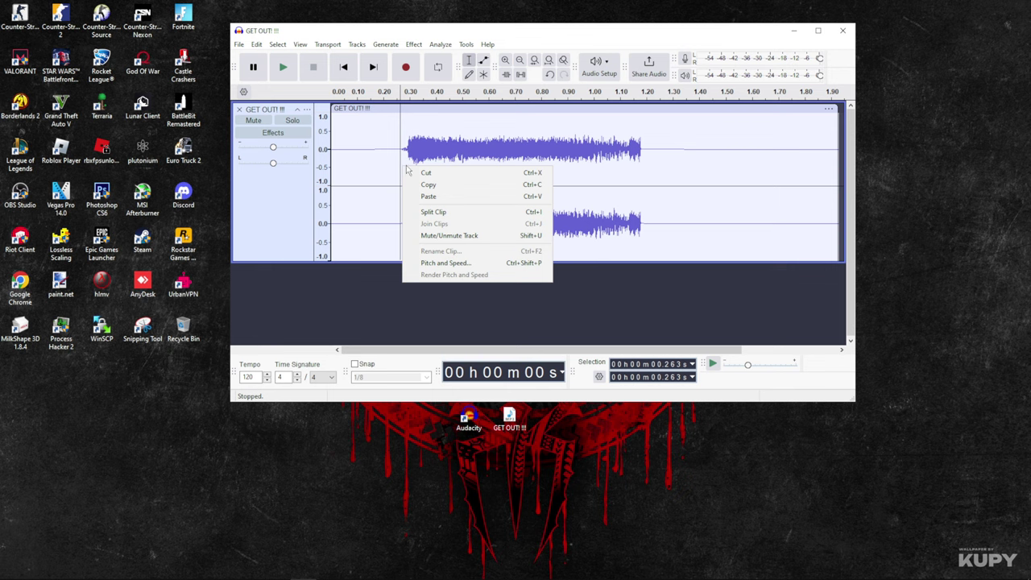
click(428, 173)
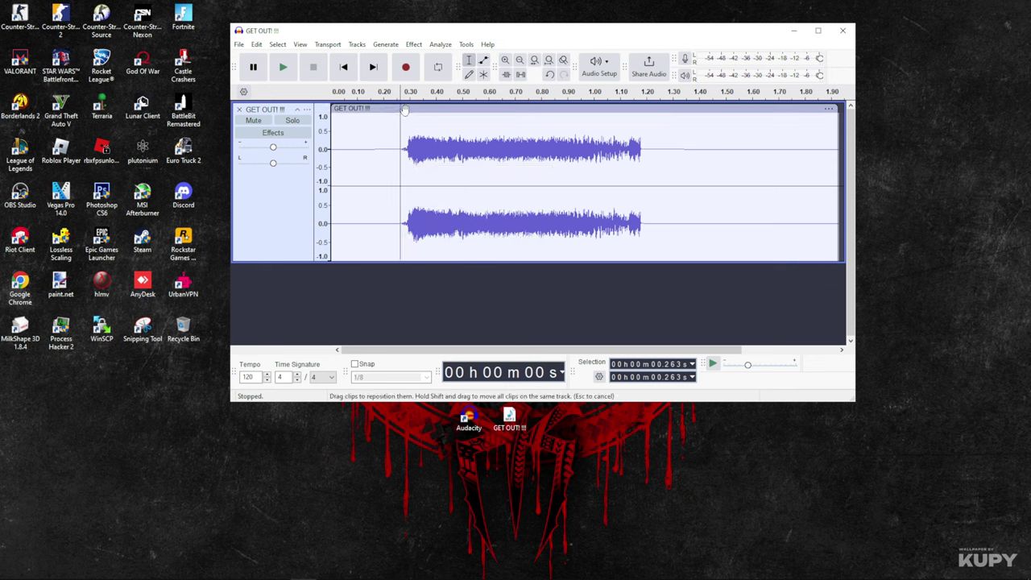
drag(405, 109, 340, 110)
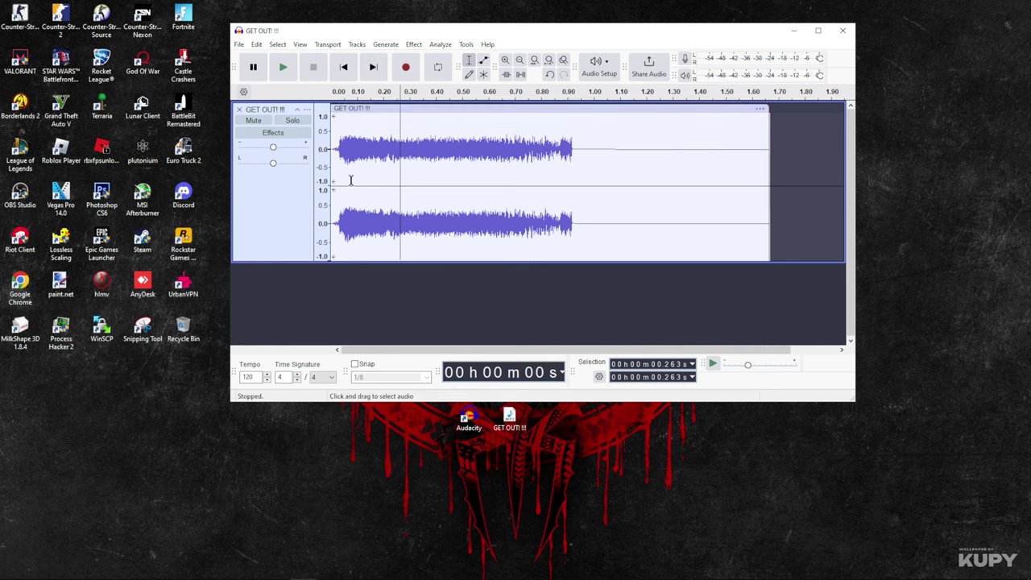
Step: Trim the silent tail so the clip ends near 0.9 seconds, then replay and select it
drag(766, 115, 574, 118)
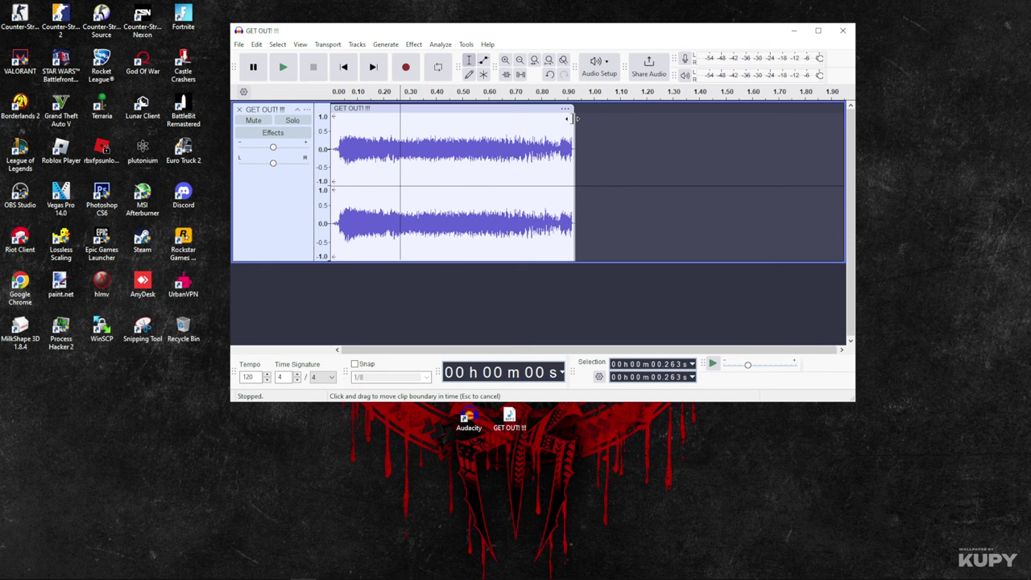
click(283, 68)
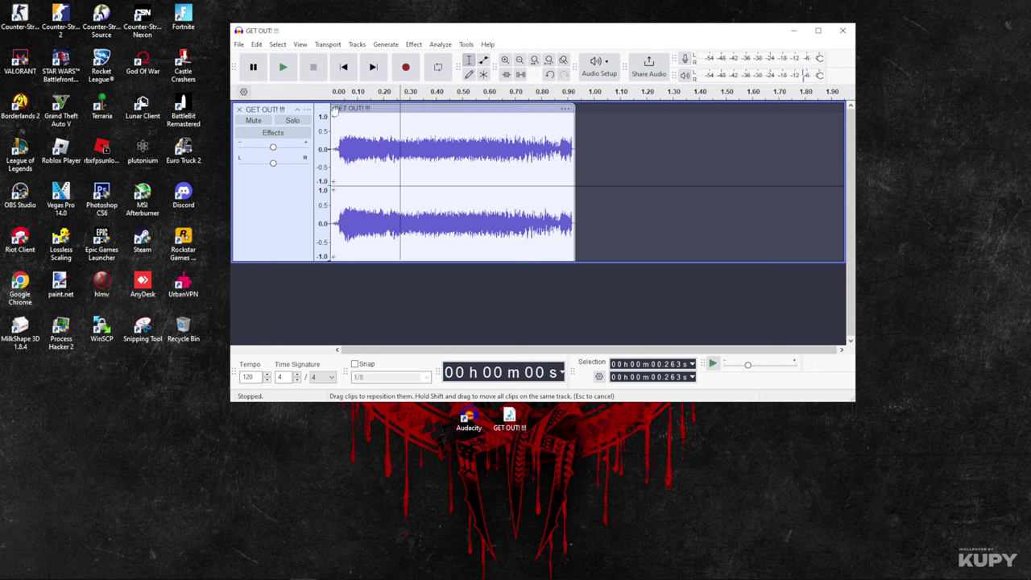
click(340, 108)
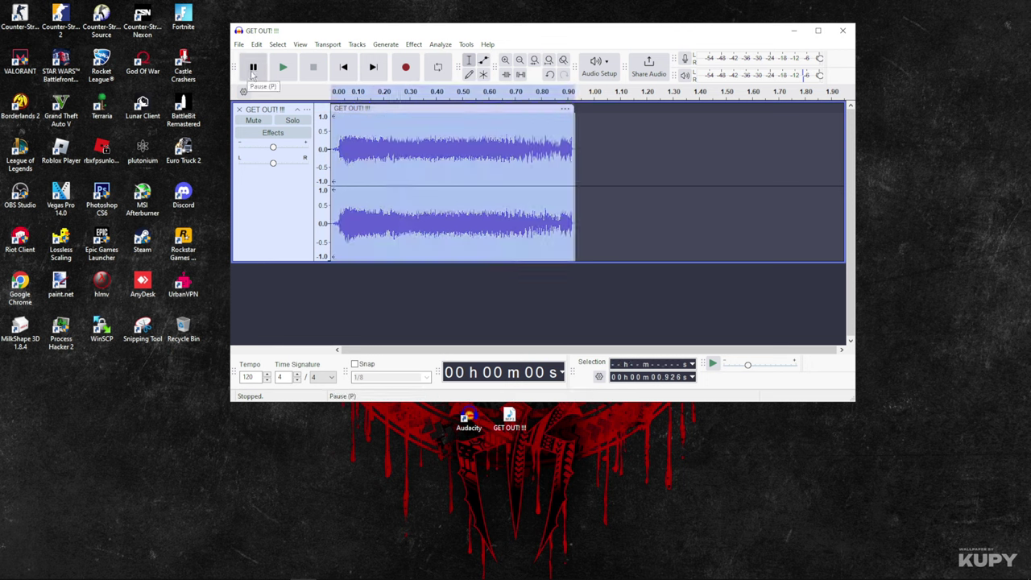
Step: Preview the trimmed 0.93-second clip, then bring up the File menu
click(283, 68)
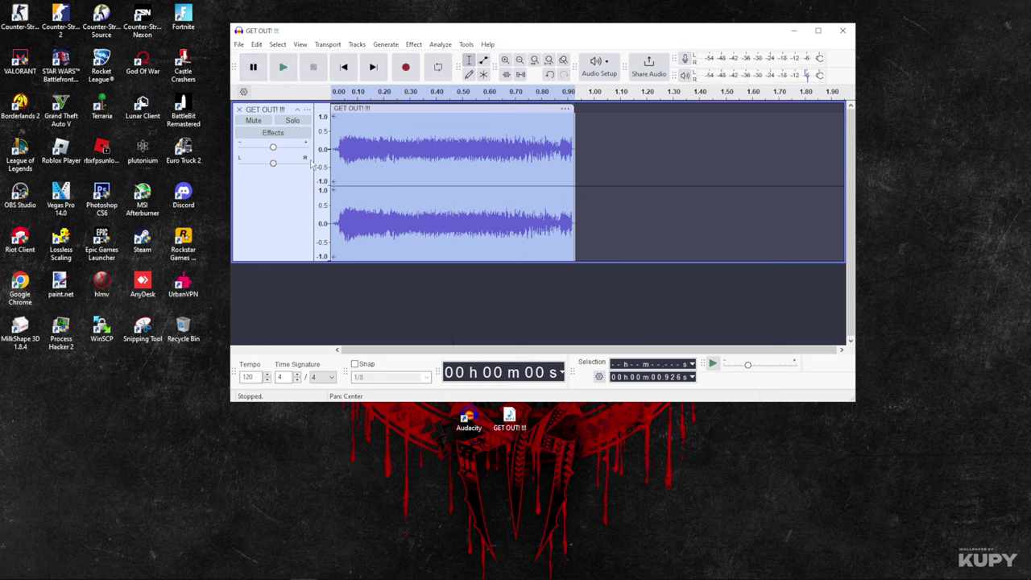
click(239, 44)
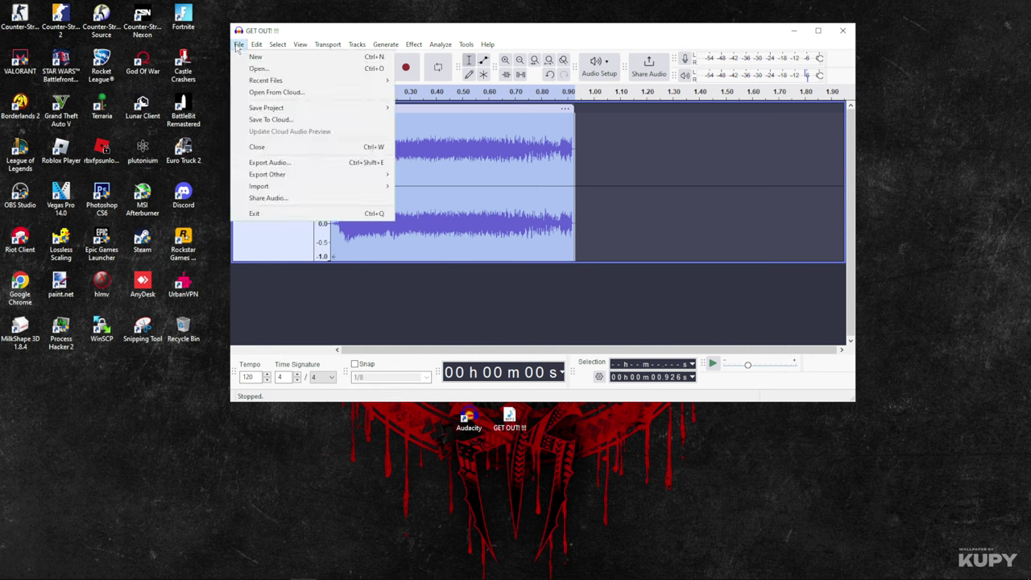
Step: Export the clip to the Desktop as a mono 22050 Hz WAV file
click(289, 165)
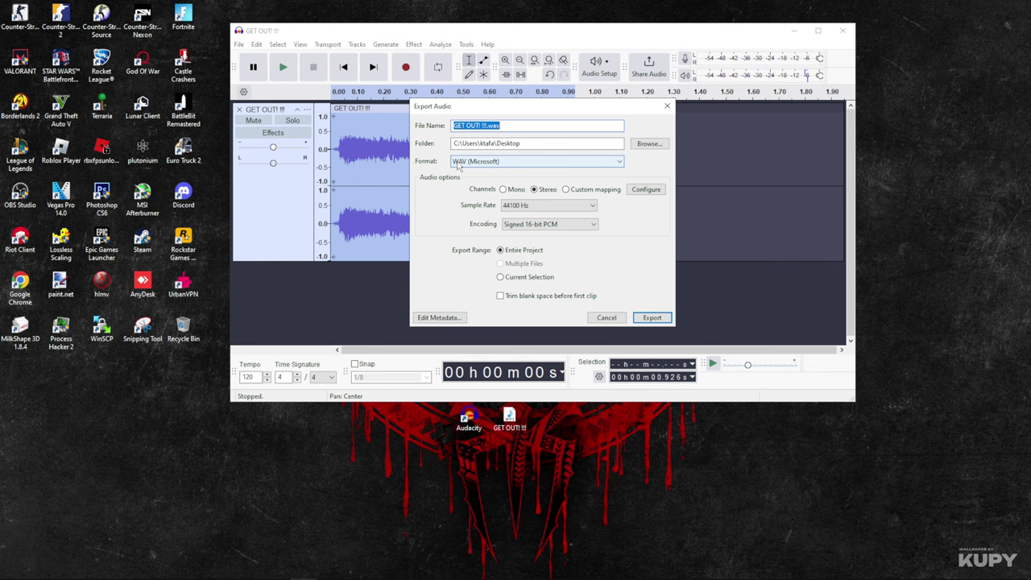
click(516, 192)
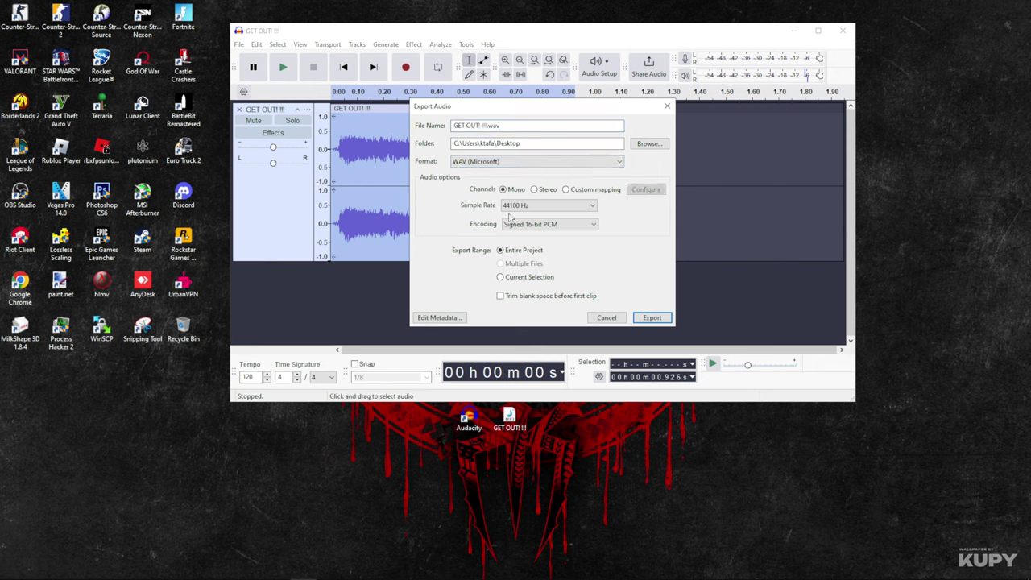
click(516, 207)
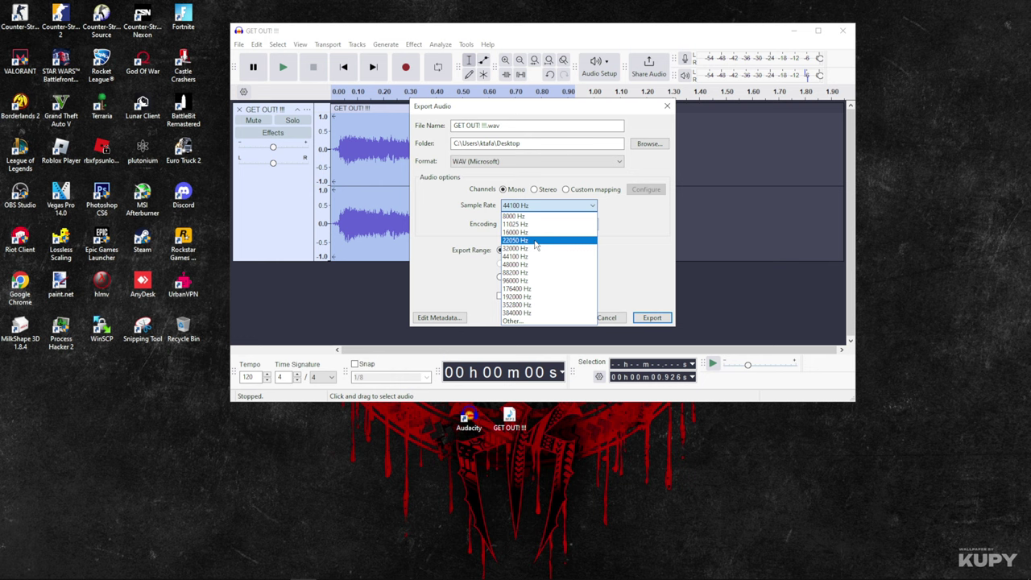
click(536, 241)
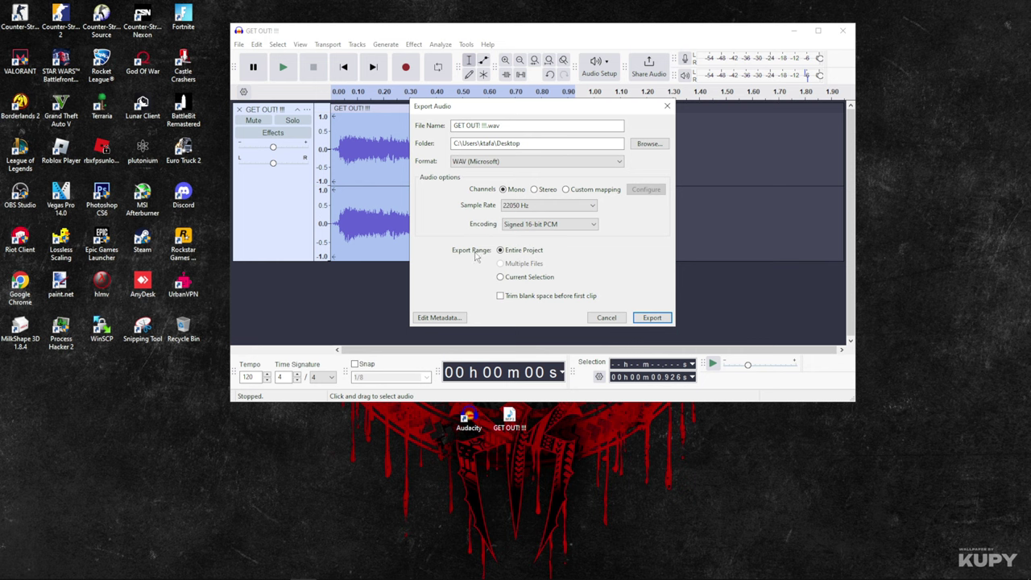
click(660, 317)
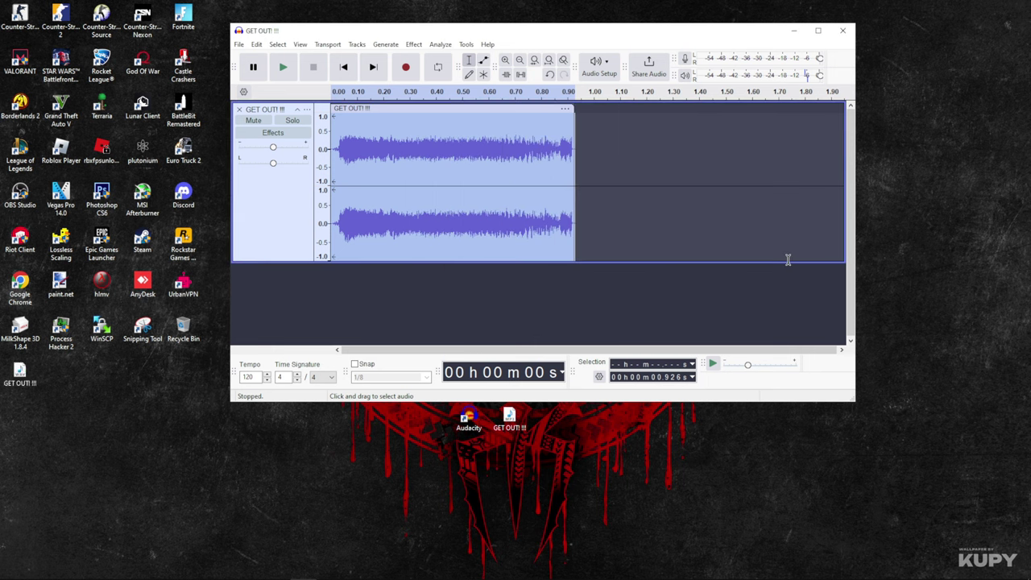
Step: Close Audacity without saving the project and open File Explorer
click(842, 32)
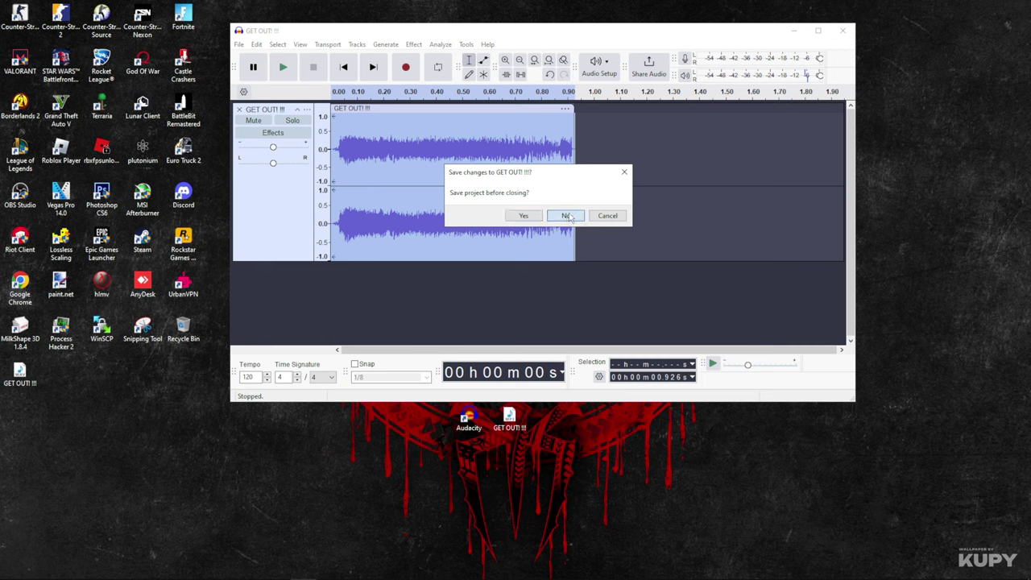
click(565, 215)
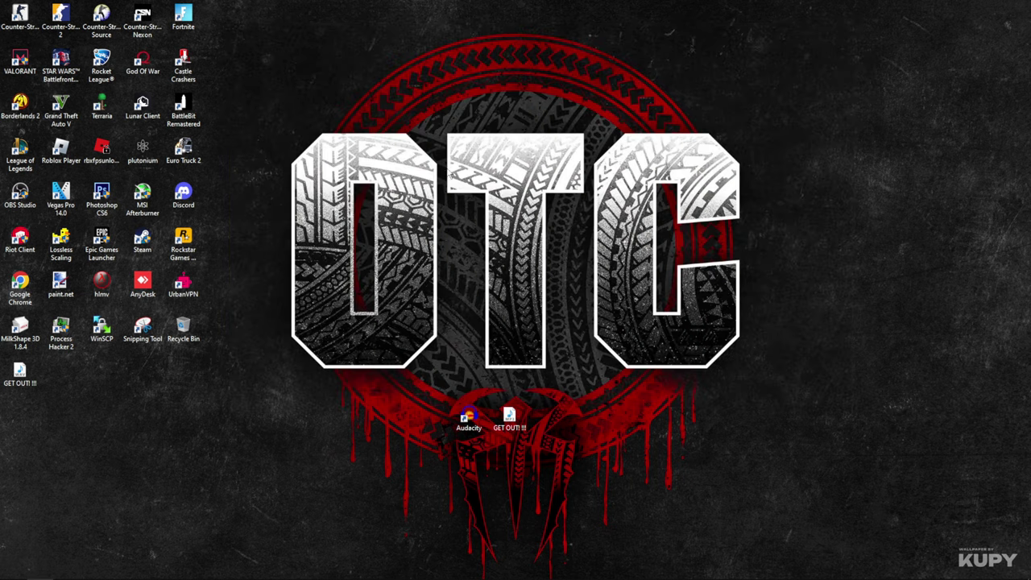
click(251, 569)
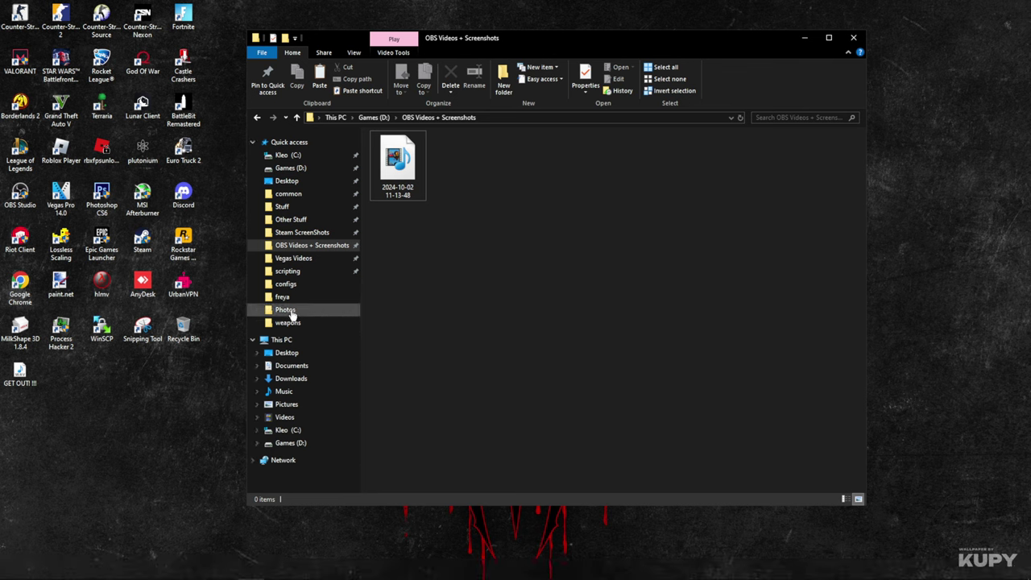
Step: Play the original deagle-1 and deagle-2 sounds in cstrike\sound\weapons, then close the player
click(292, 322)
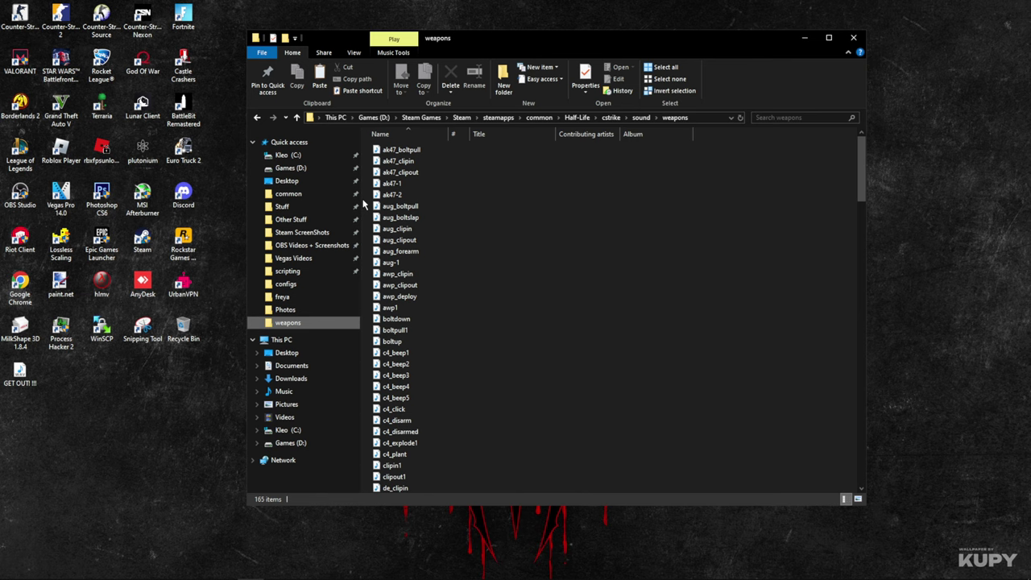
key(d)
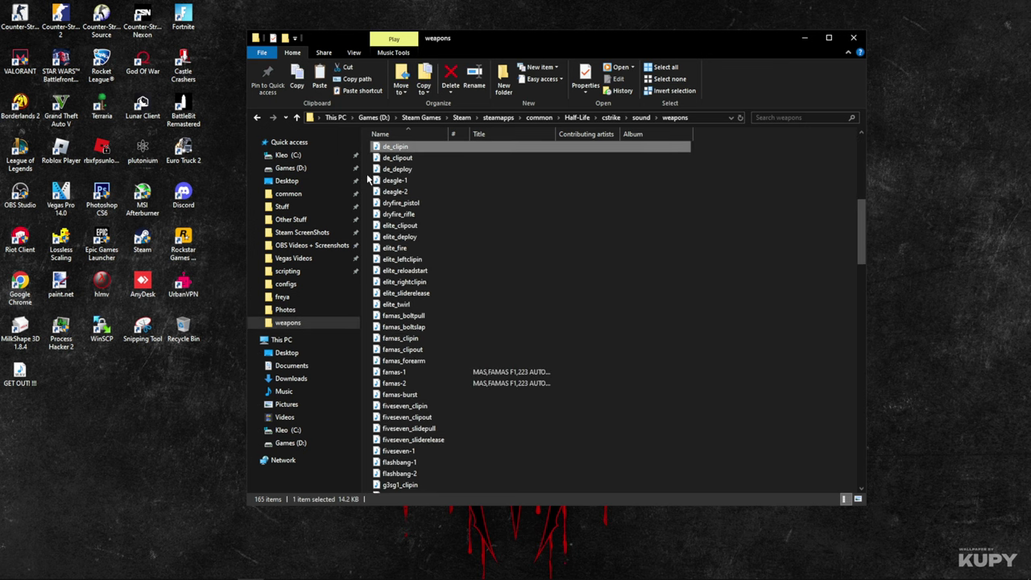
click(368, 185)
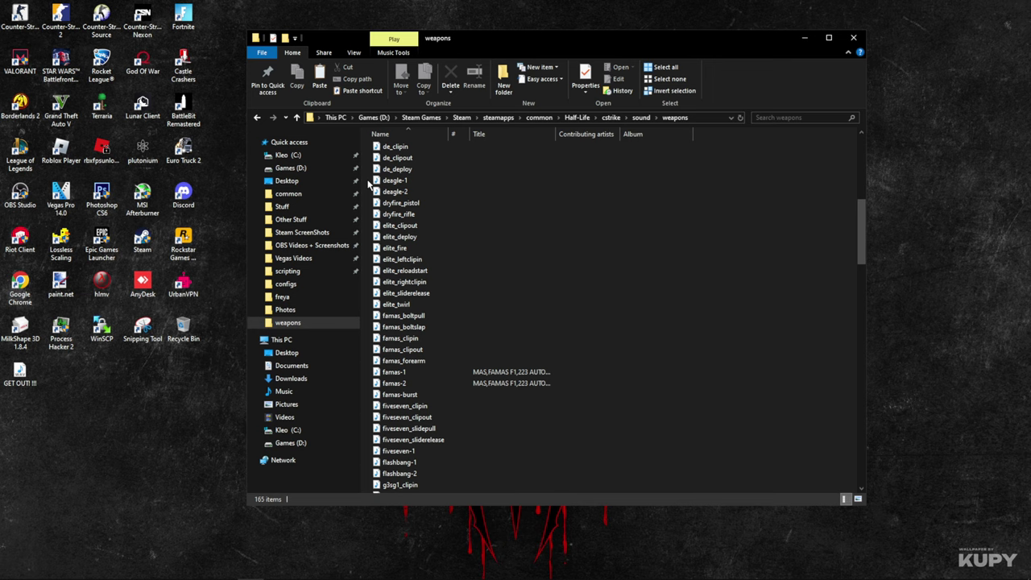
double_click(421, 182)
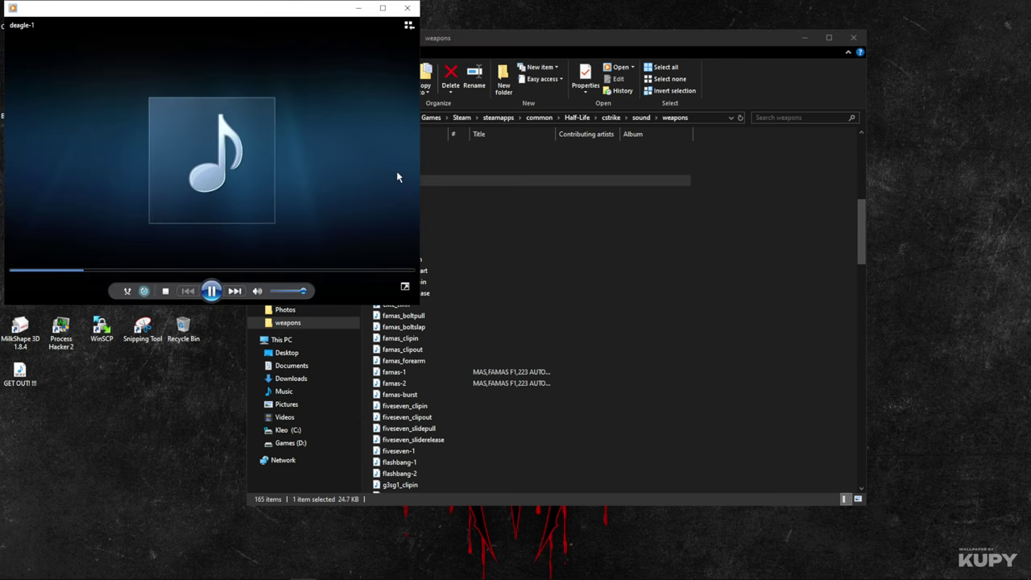
click(410, 8)
double_click(399, 194)
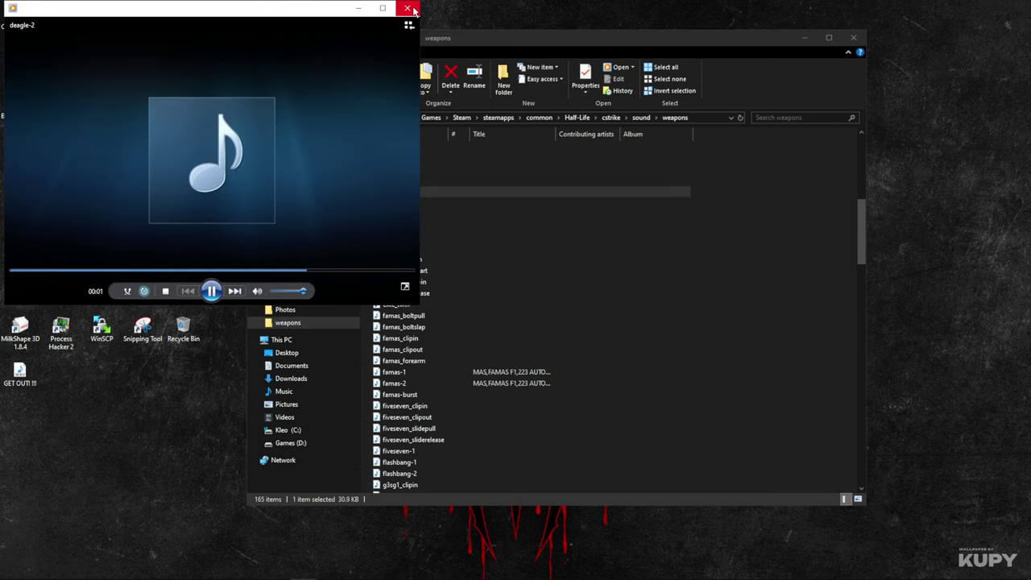
click(410, 9)
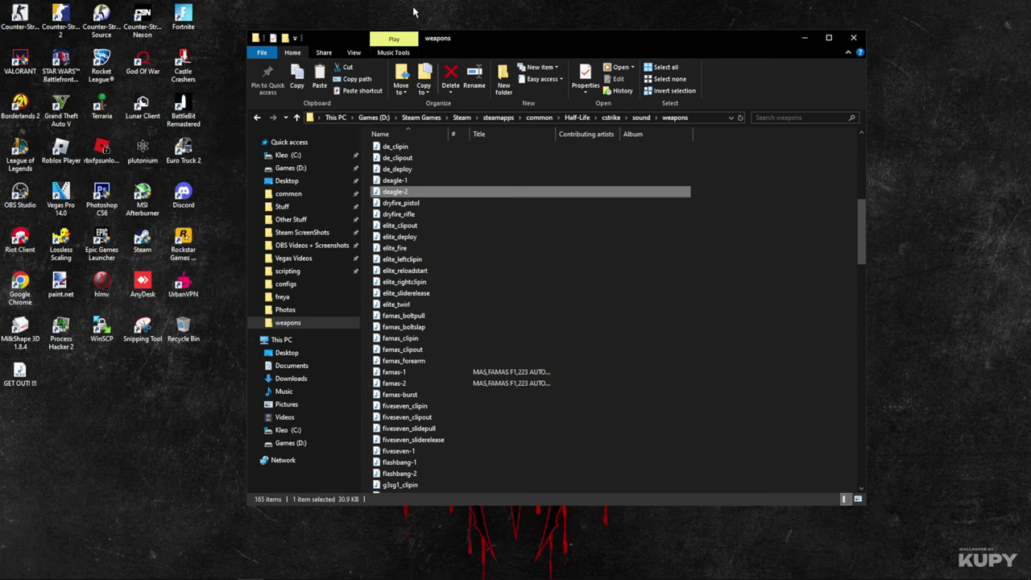
Step: Rename the desktop GET OUT file to deagle-1 and replace the weapons folder's deagle-1 with it
click(395, 181)
right_click(382, 182)
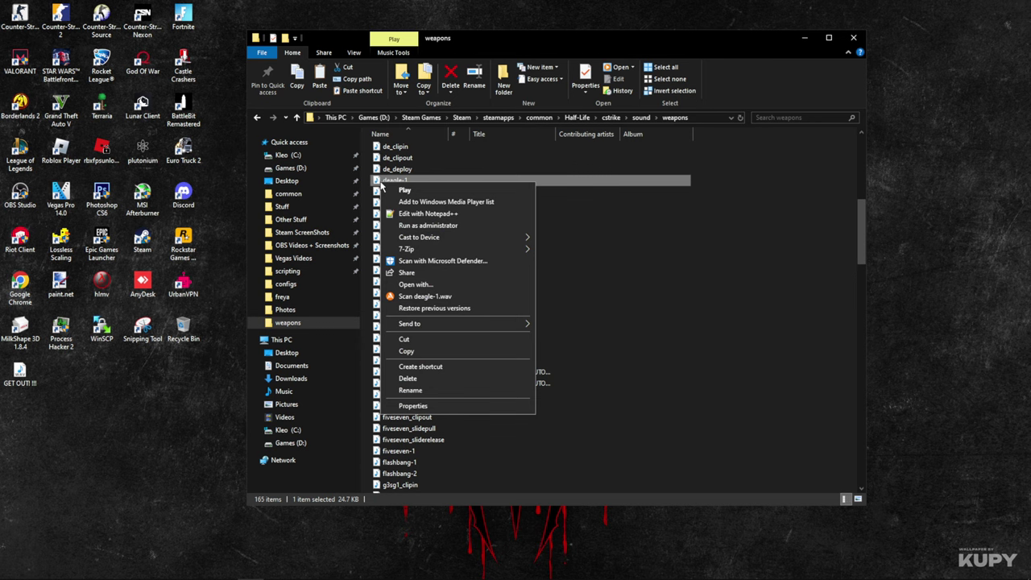
click(418, 391)
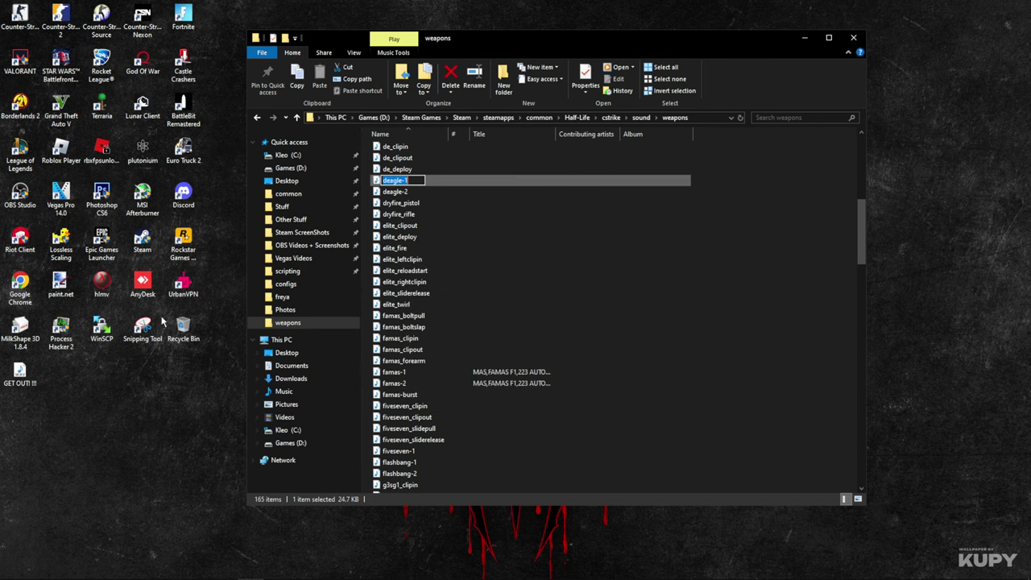
right_click(9, 381)
right_click(14, 372)
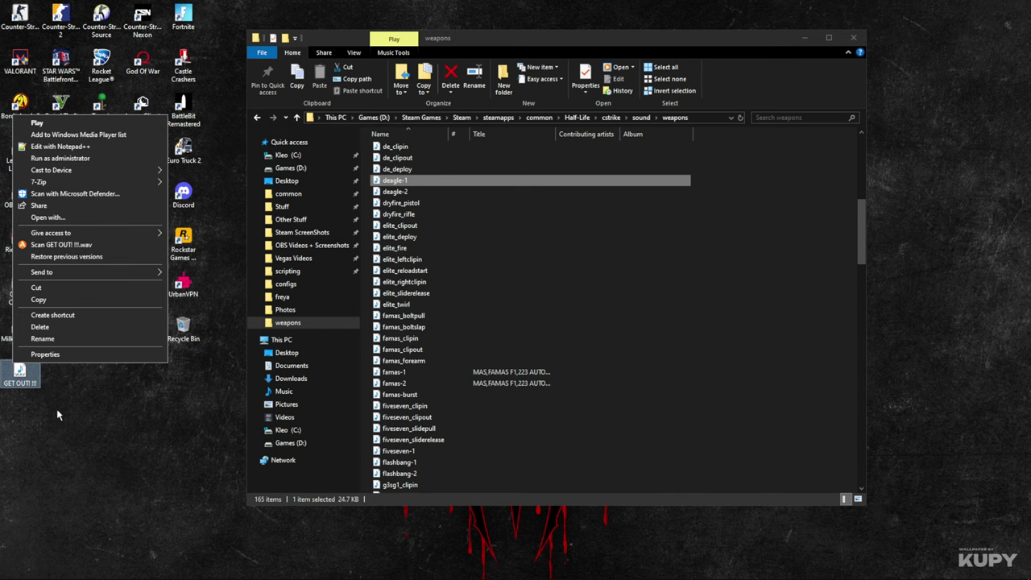
click(56, 409)
drag(30, 383, 369, 281)
click(275, 234)
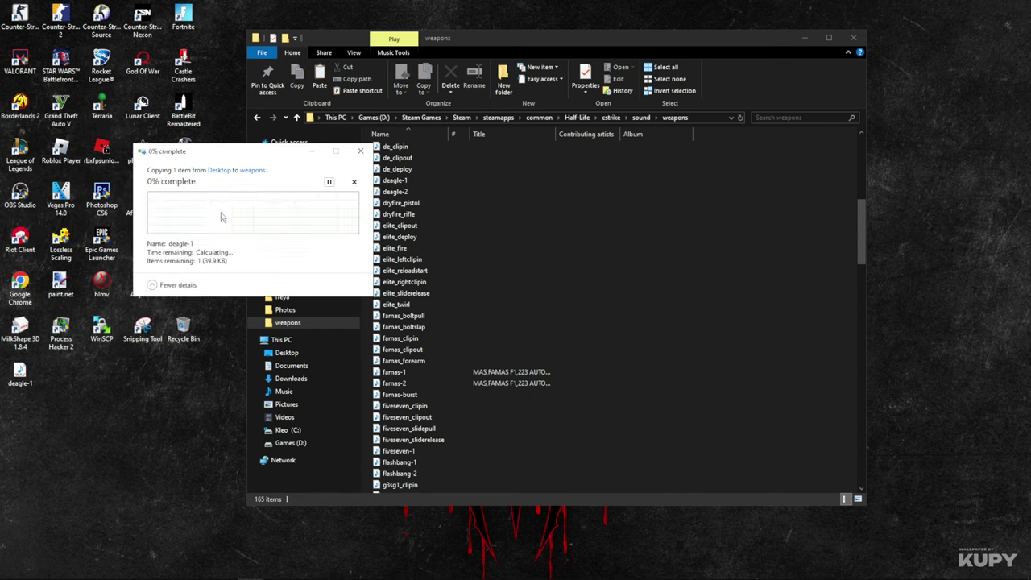
Step: Rename the desktop file to deagle-2 and replace the weapons folder's deagle-2 with it
right_click(401, 194)
key(Escape)
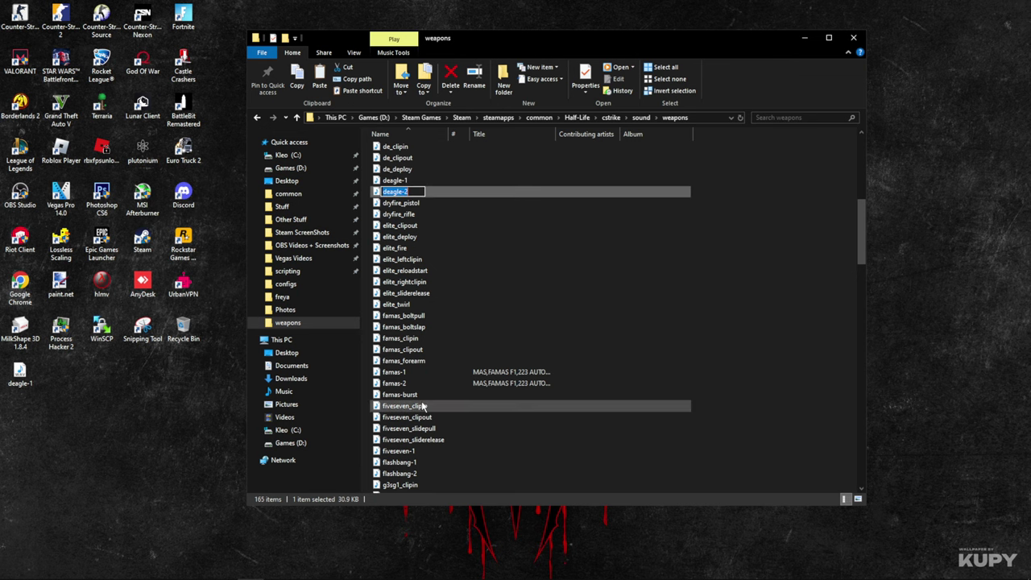
click(20, 375)
right_click(16, 374)
click(45, 354)
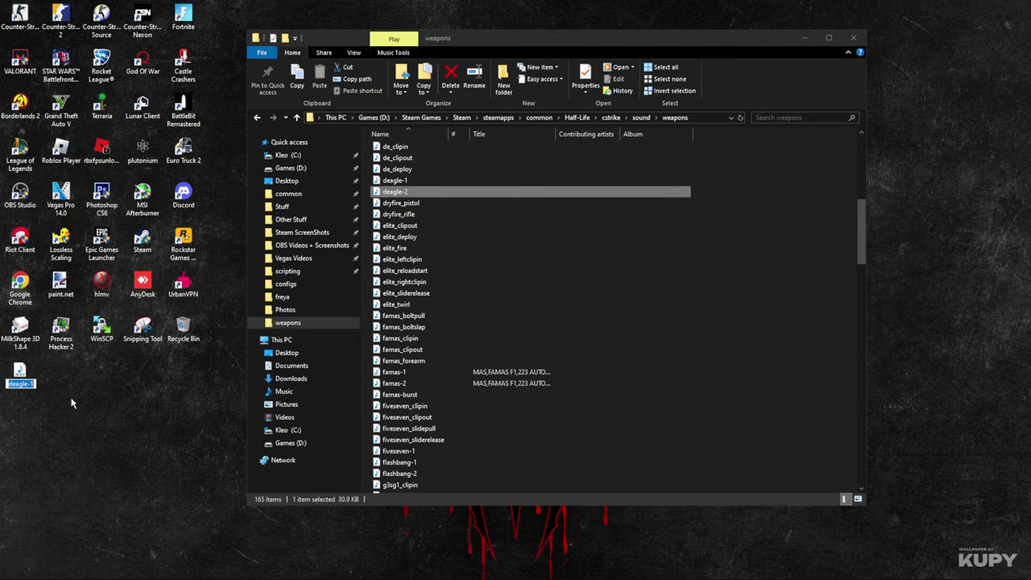
text(deagle-2)
key(Return)
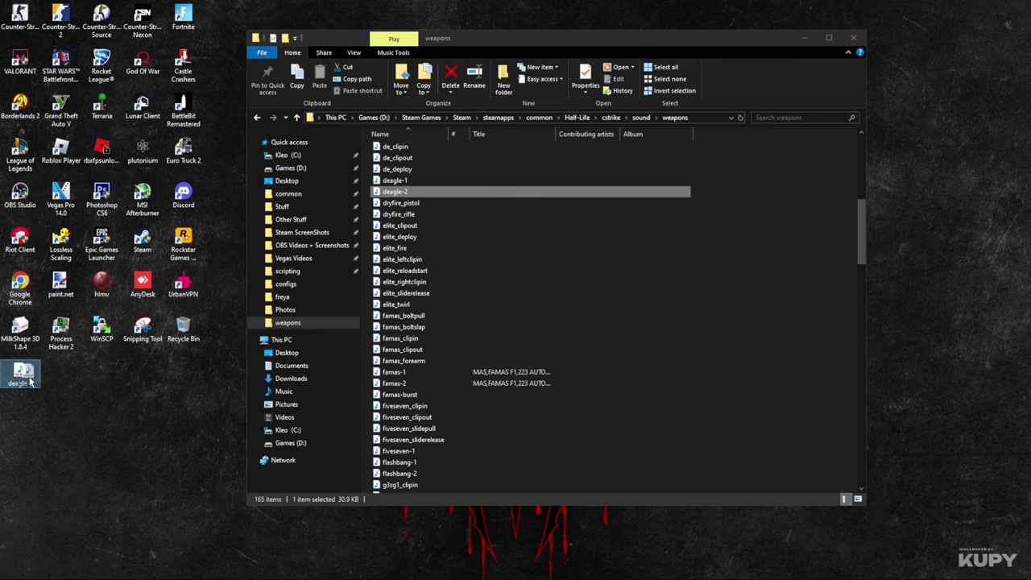
drag(20, 373, 382, 275)
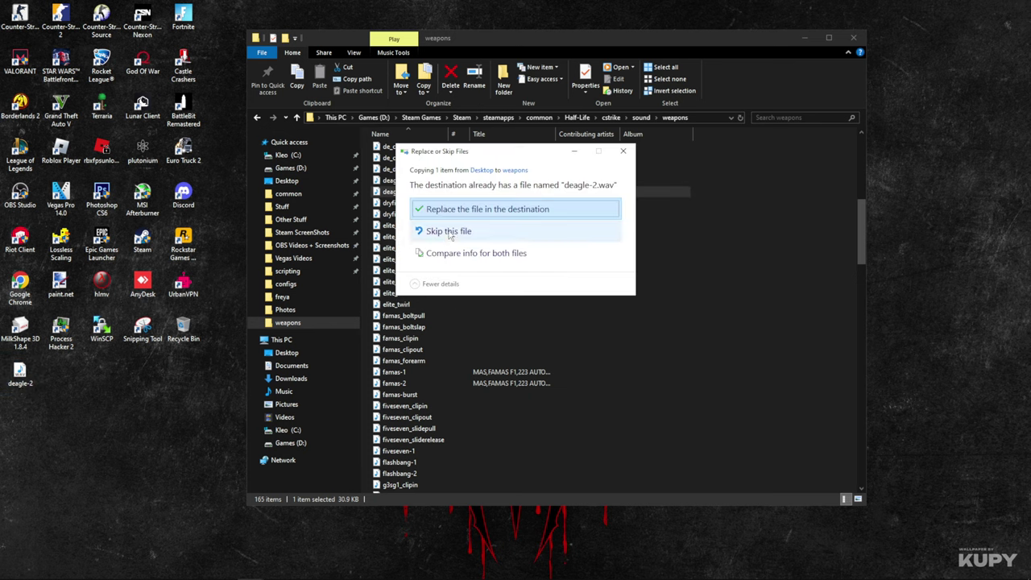
click(415, 206)
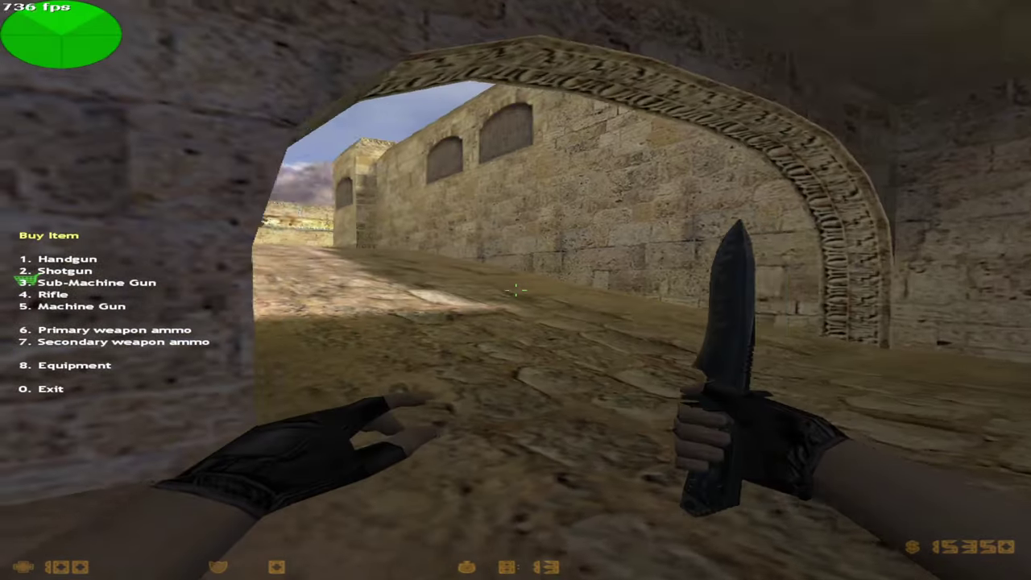
Step: Walk forward and buy a Desert Eagle from the buy menu
key(w)
key(0)
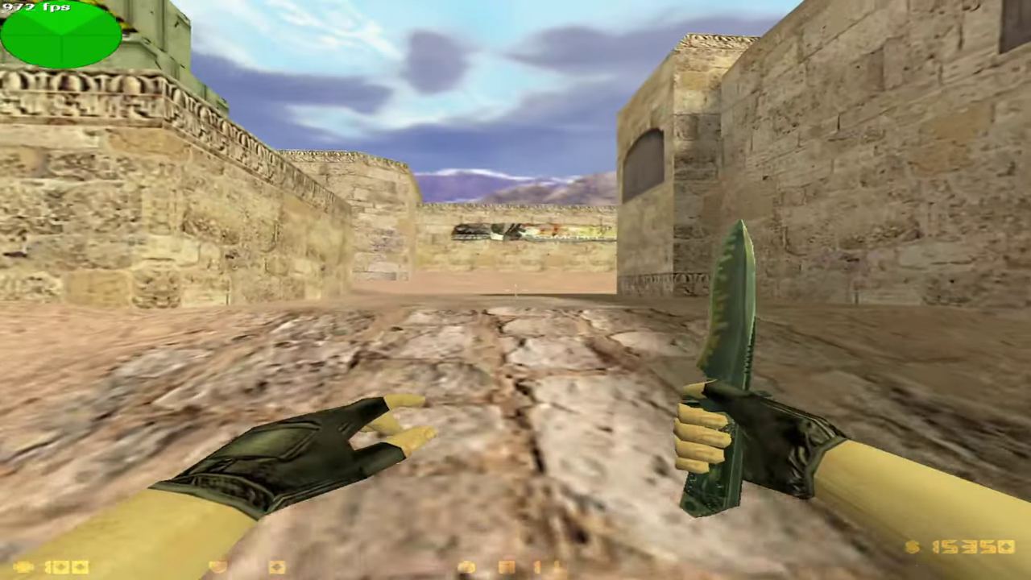
key(w)
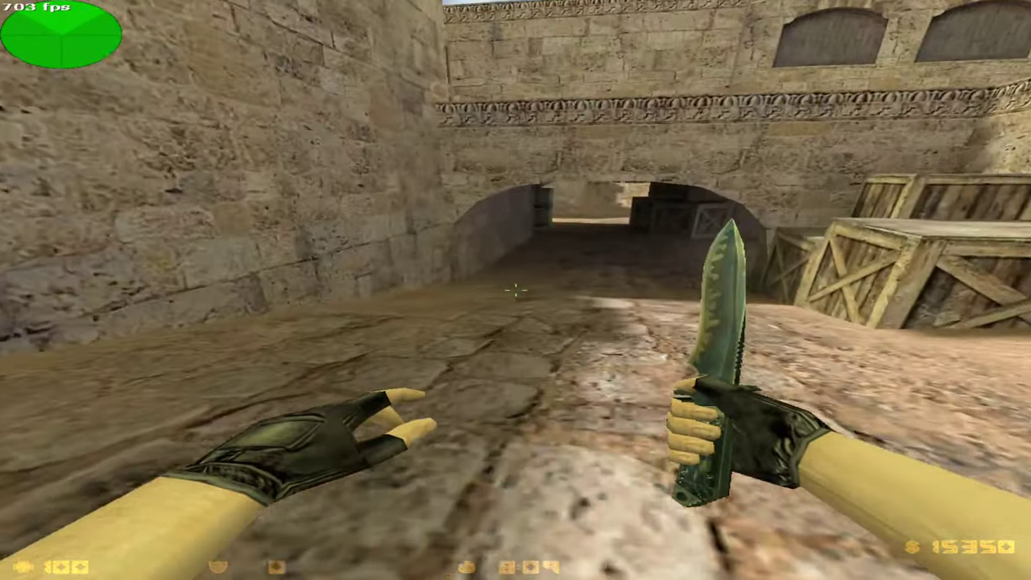
key(w)
key(b)
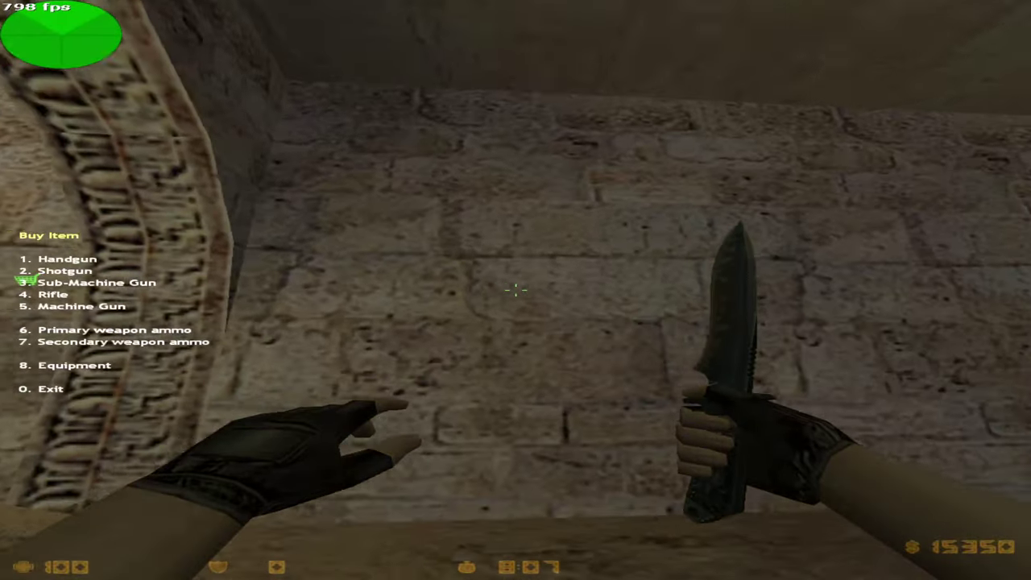
key(1)
key(3)
Step: Fire the full Desert Eagle clip to hear the new GET OUT sound
key(w)
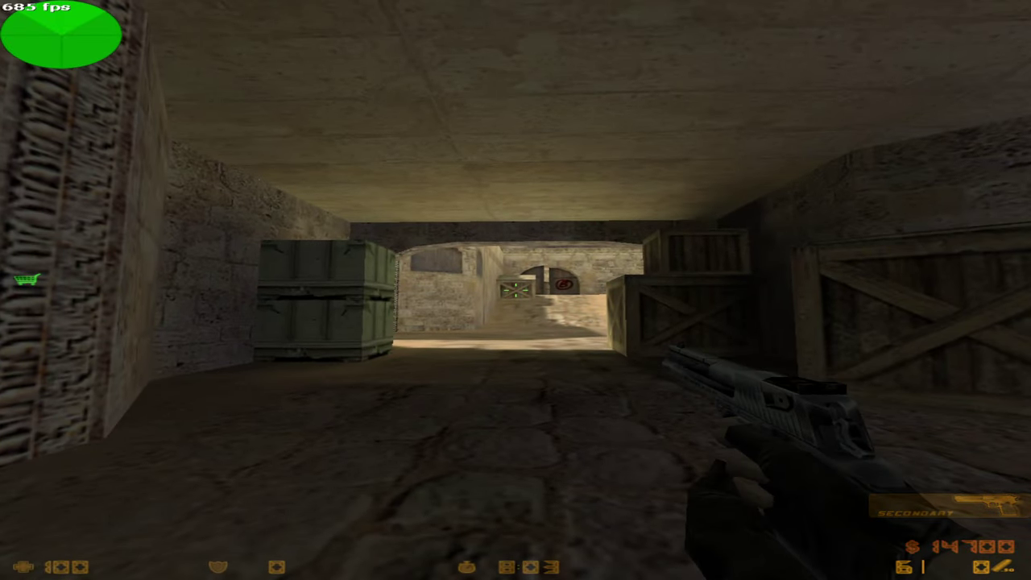
click(516, 290)
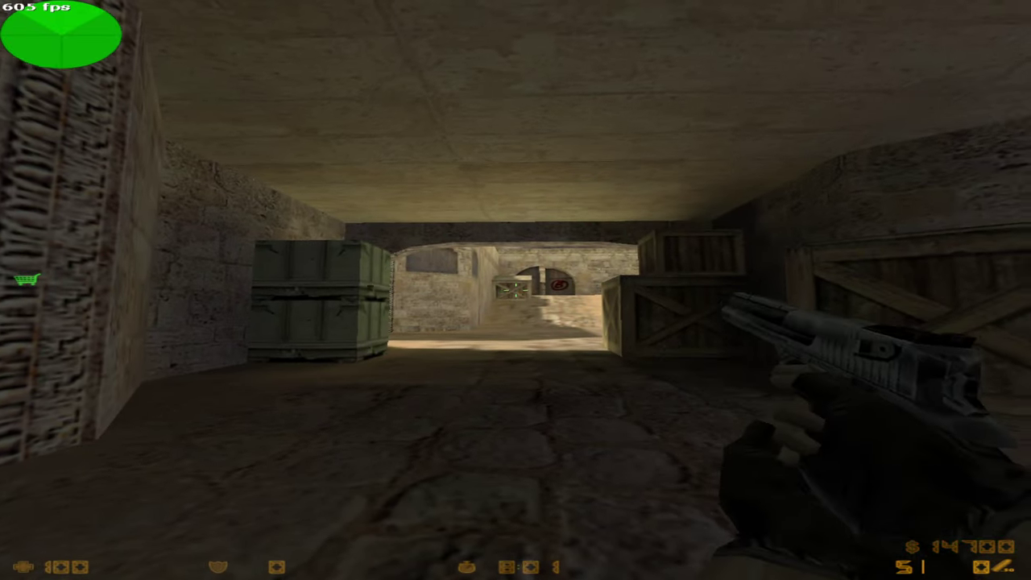
click(515, 290)
click(516, 290)
click(515, 290)
click(515, 290)
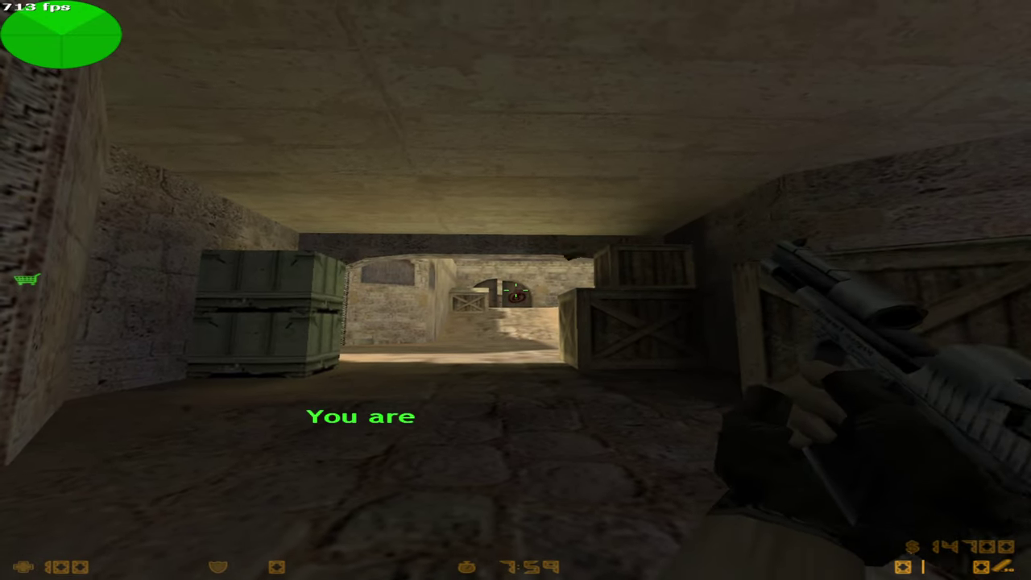
click(516, 290)
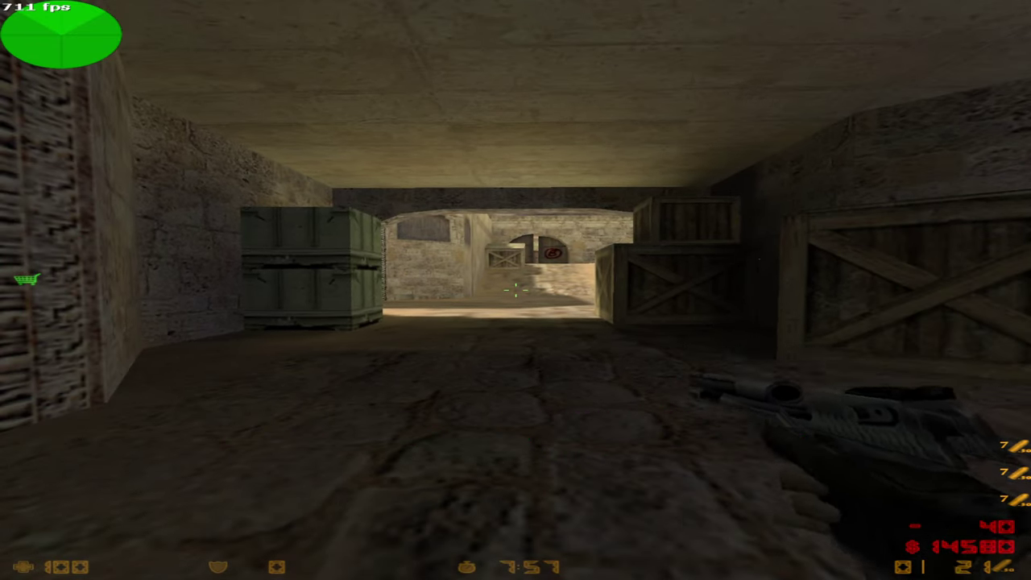
Step: Switch back to the Desert Eagle, reload it, and open the console
key(w)
key(2)
key(r)
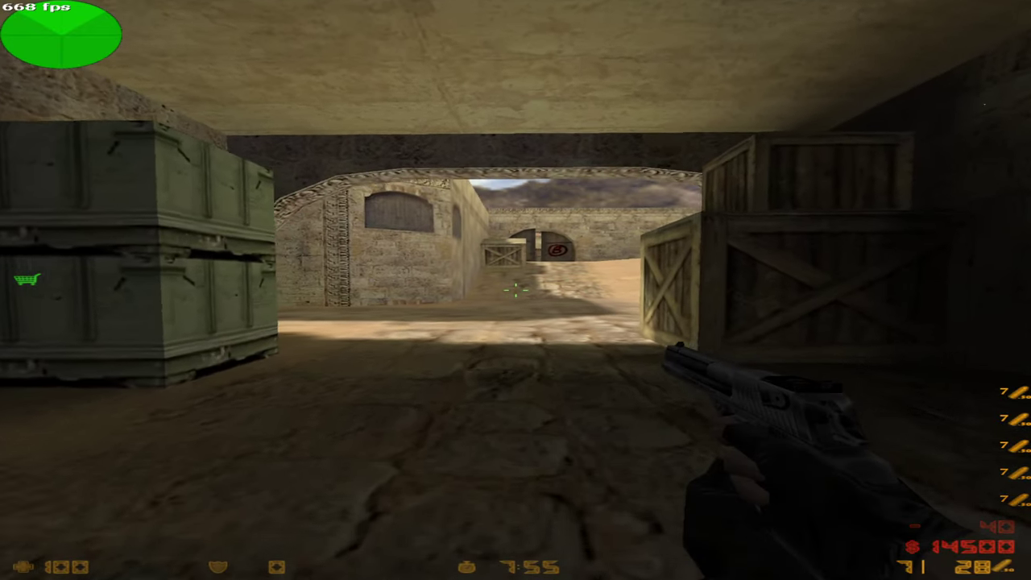
key(grave)
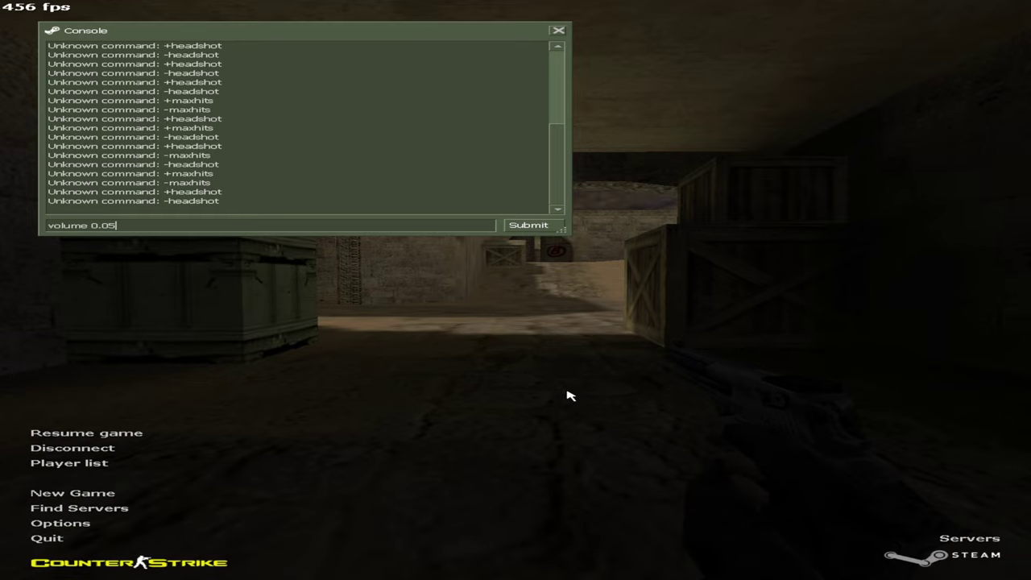
Step: Apply the 0.05 volume, return to the match and fire the Desert Eagle three times
key(grave)
key(w)
click(516, 290)
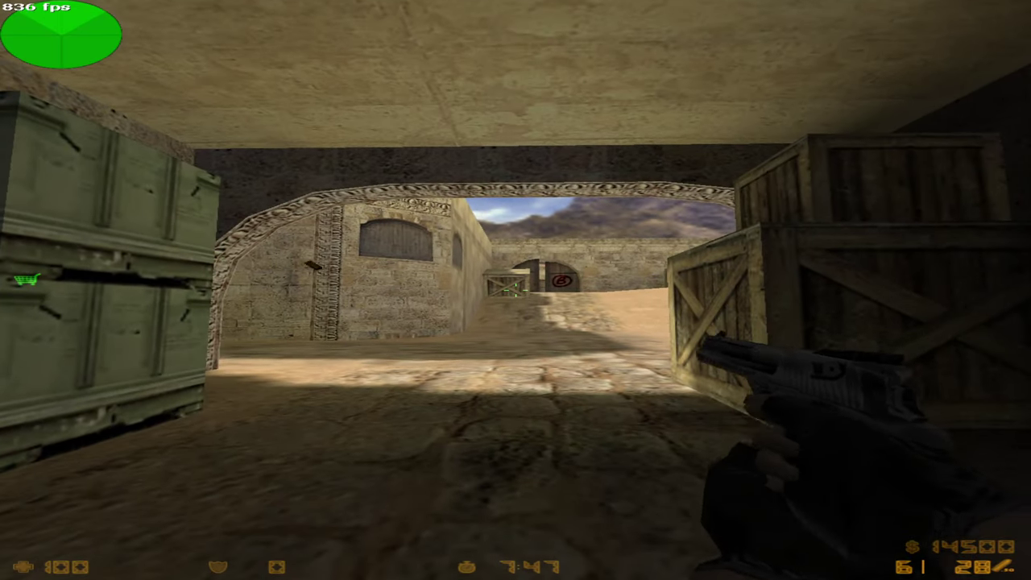
click(516, 290)
click(515, 290)
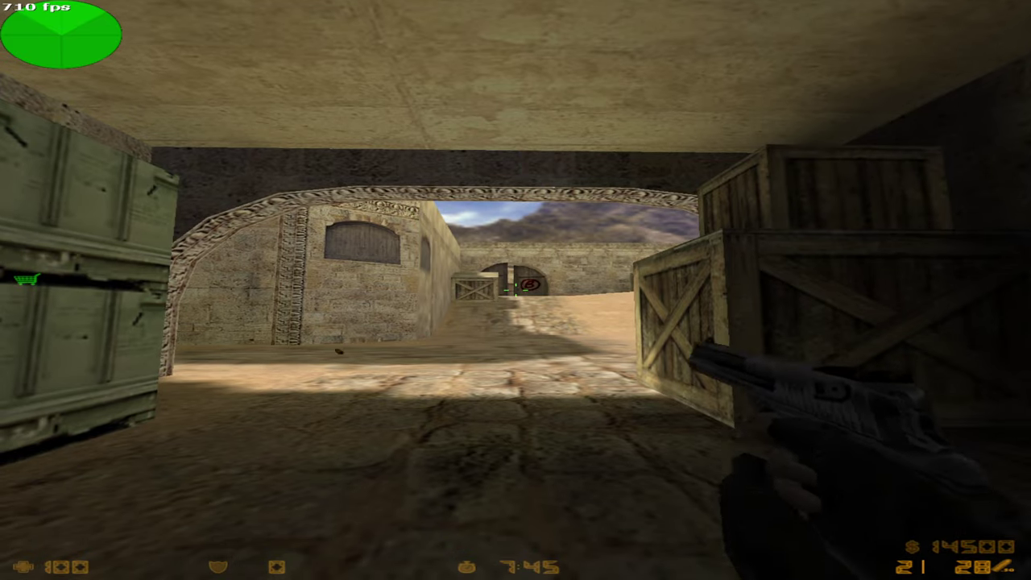
Step: Walk back through the archway toward the courtyard and fire the Desert Eagle once more
key(s)
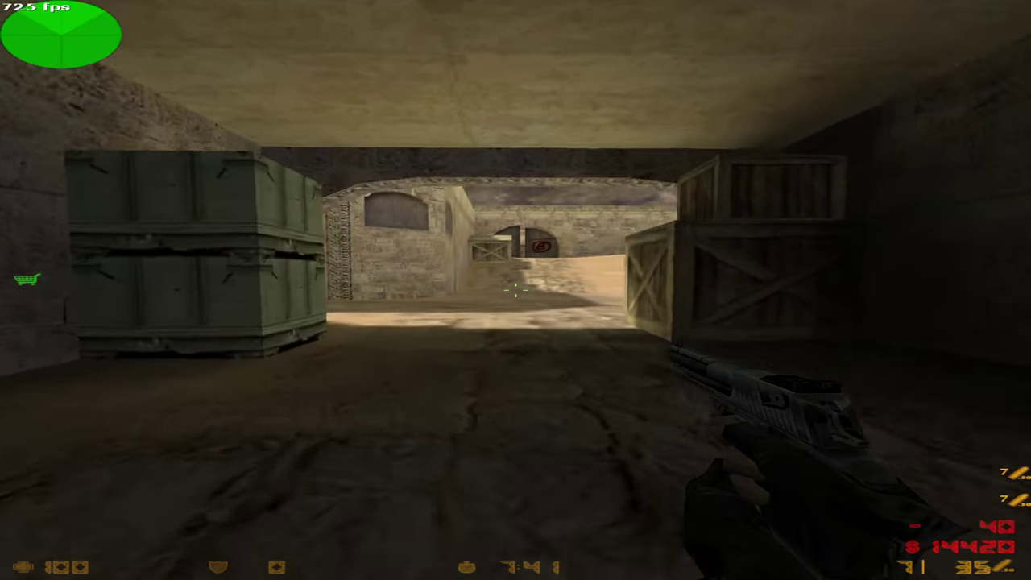
key(w)
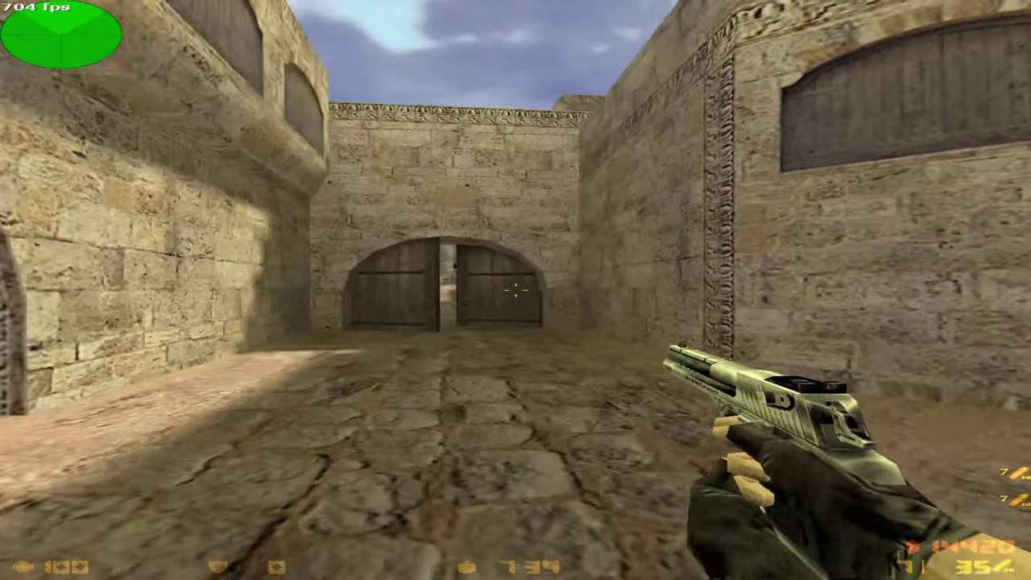
key(w)
click(515, 290)
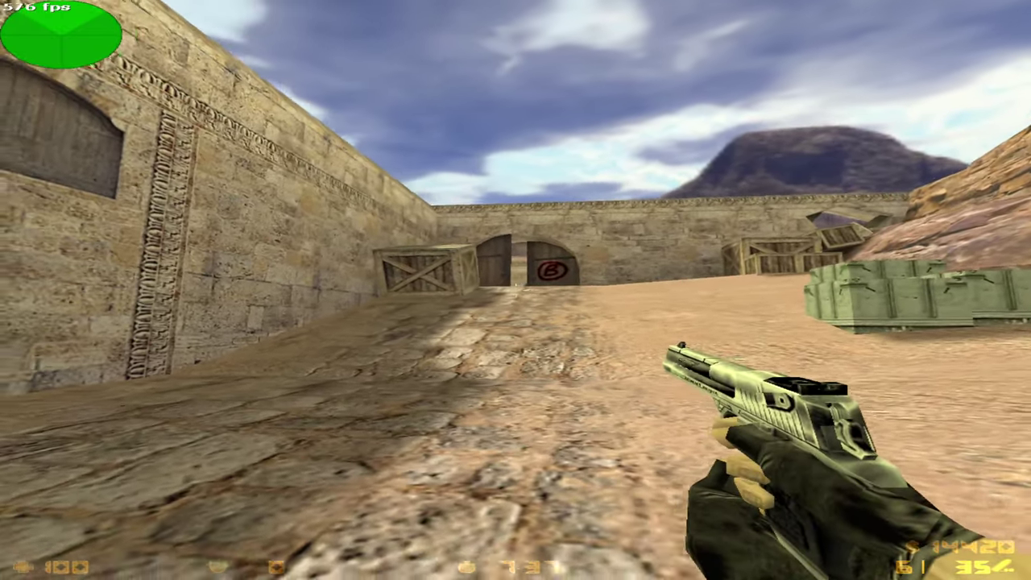